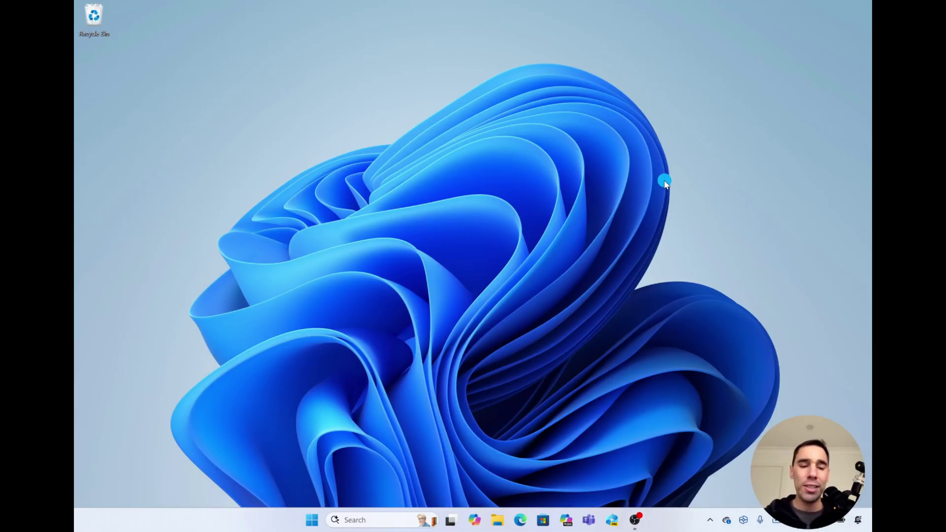
Launch Notepad from search and try a Copilot writing option on the 'this is a test' line
key("super")
type("notepad")
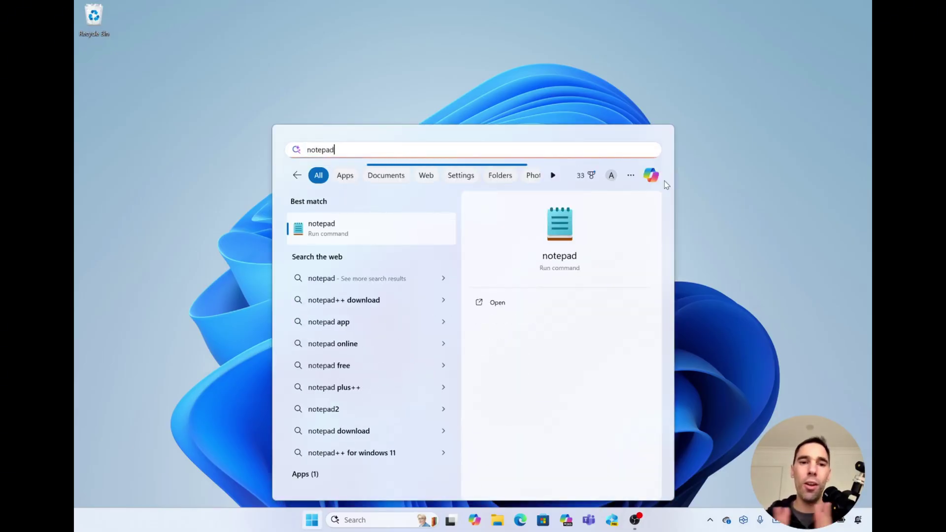
key("Return")
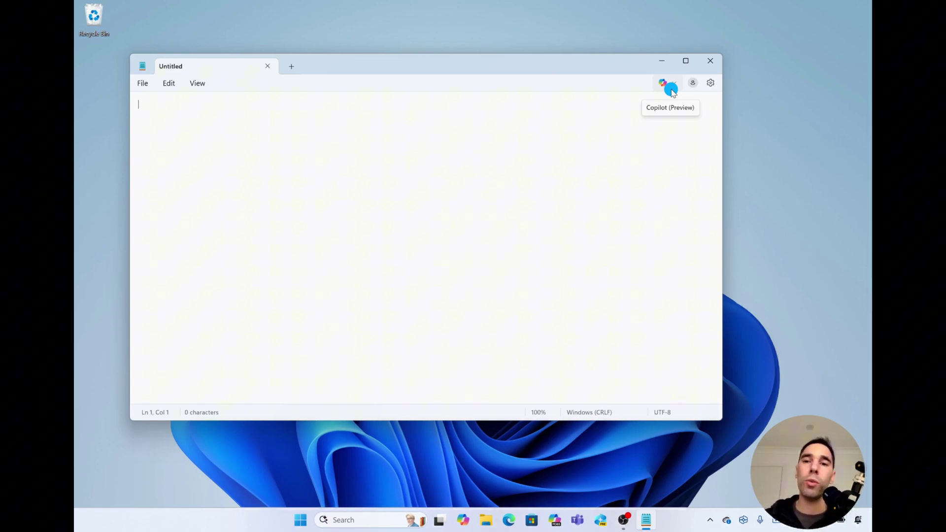
left_click(669, 87)
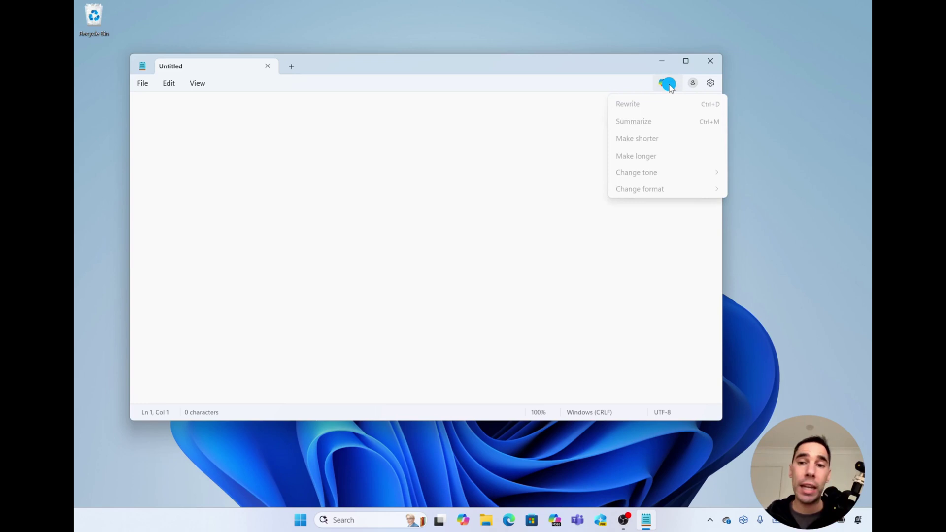
left_click(574, 120)
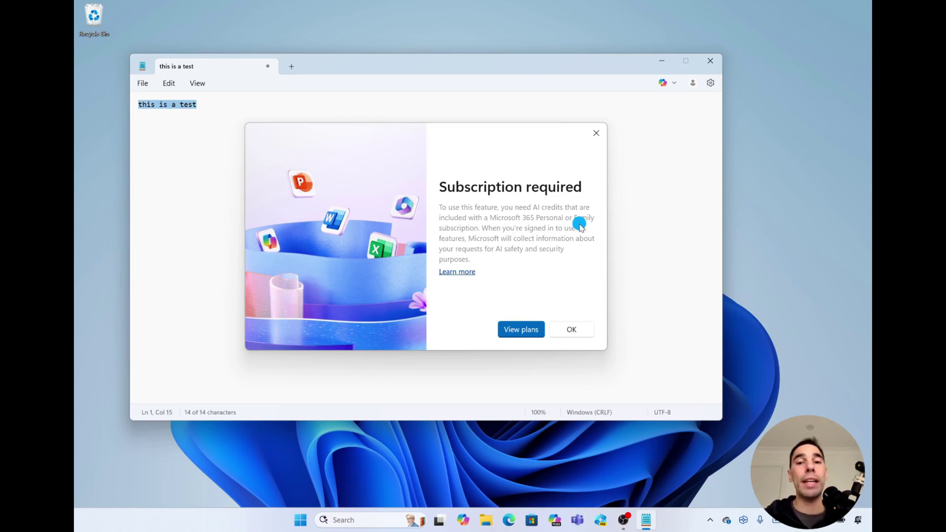
Dismiss the subscription notice and copy Copilot's generated story about Copilot in Notepad
left_click(596, 133)
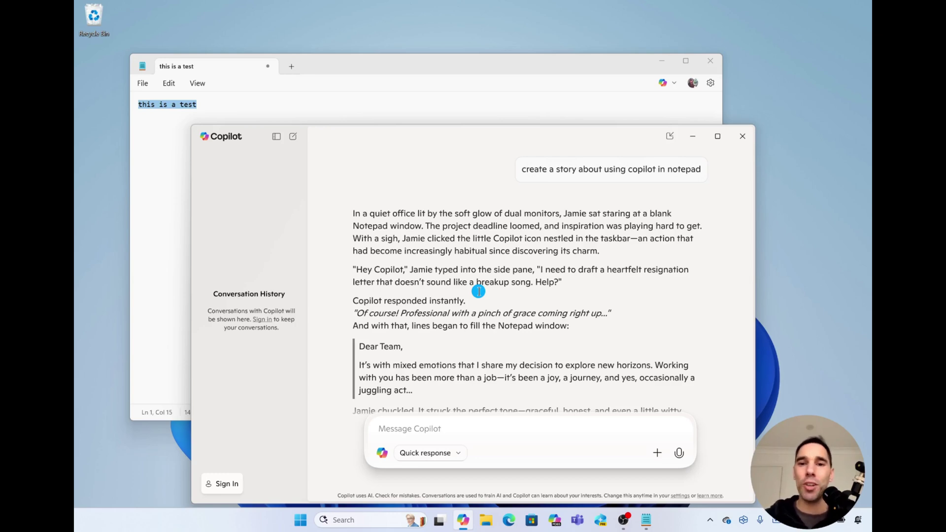
scroll(553, 294, "down", 5)
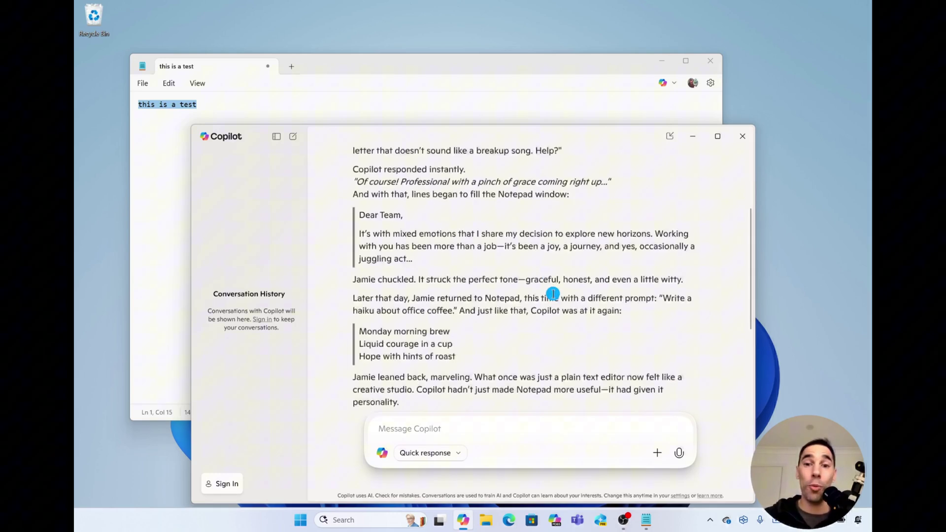
left_click(408, 358)
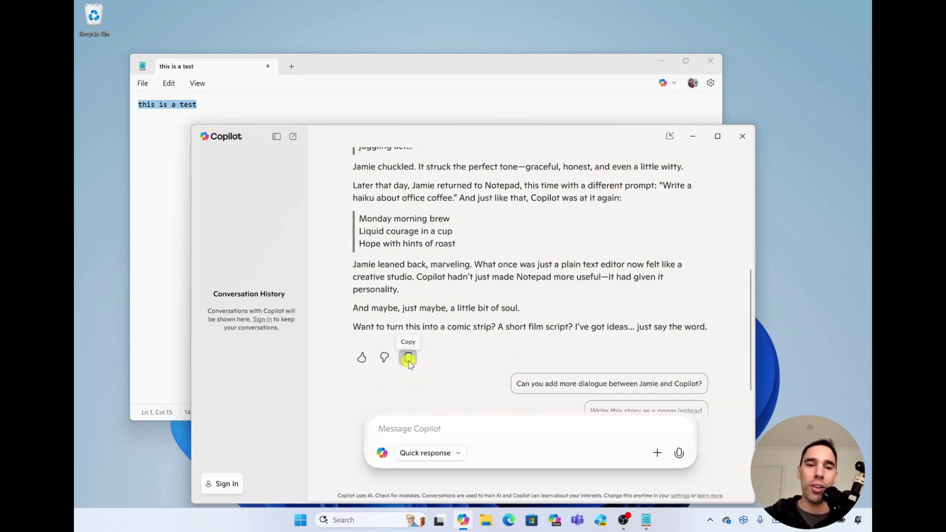
left_click(176, 204)
Paste the 1,479-character story over the test line, maximize Notepad, and browse Copilot's tone and format options
key("ctrl+a")
key("ctrl+v")
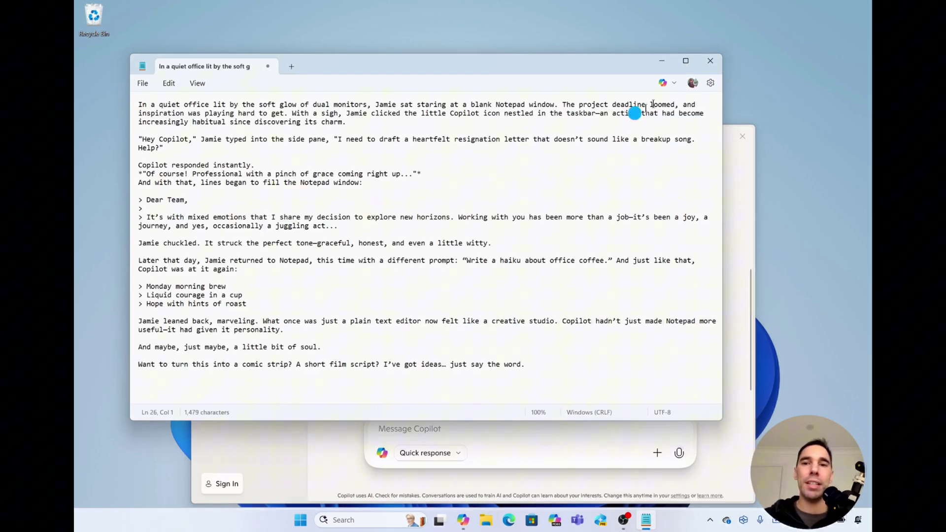
left_click(685, 61)
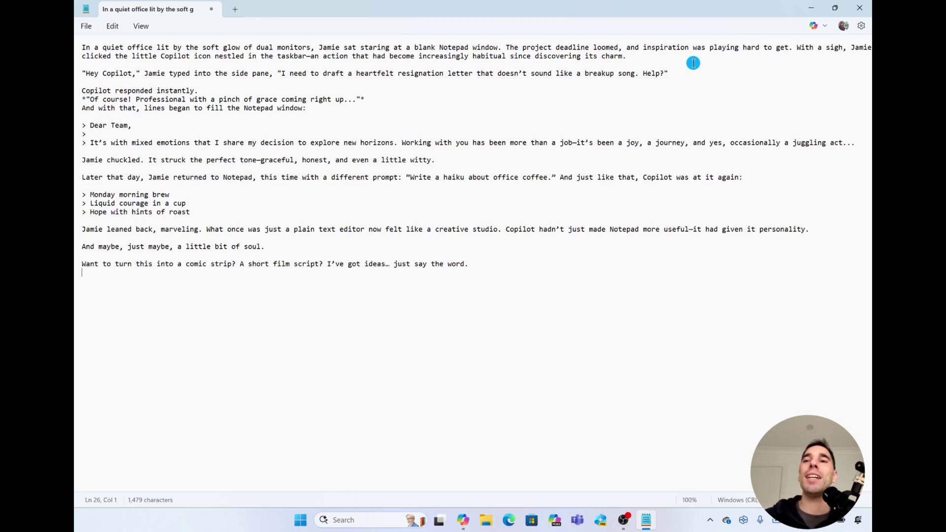
left_click(818, 27)
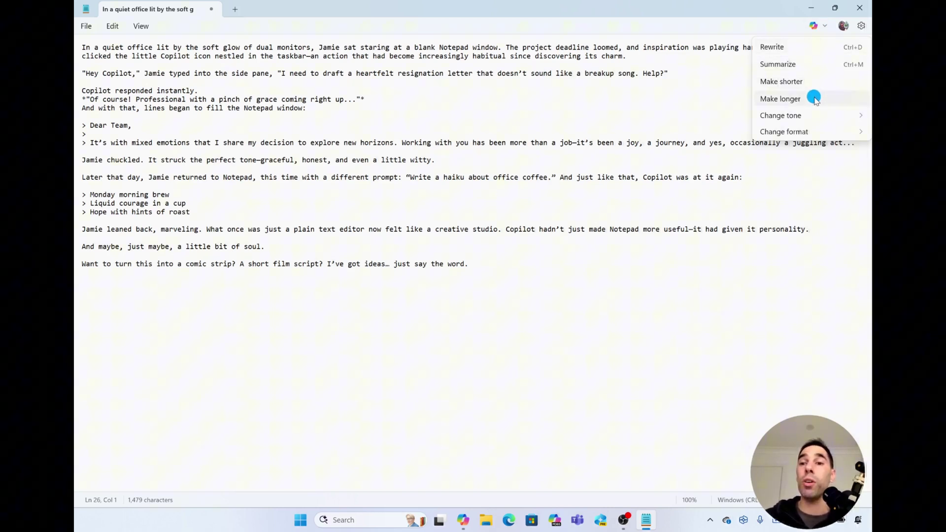
mouse_move(815, 118)
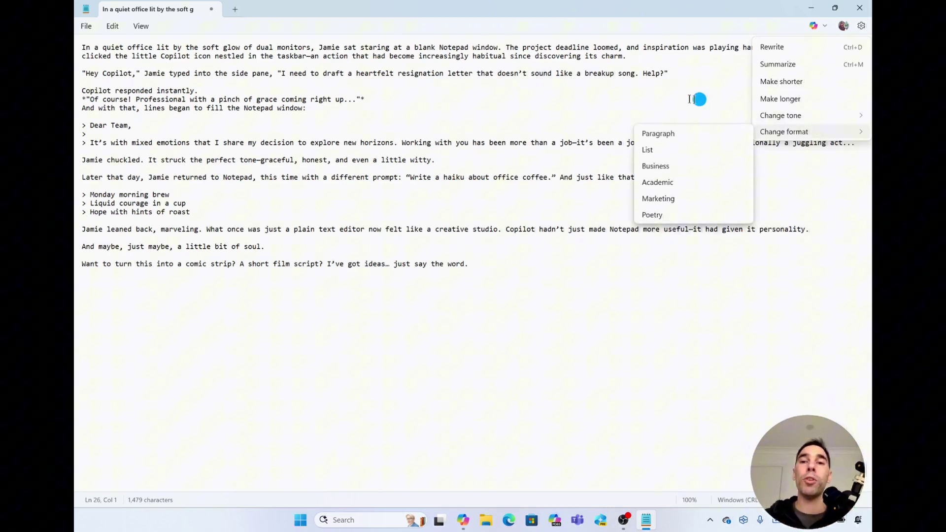
left_click(655, 91)
Select the story's first paragraph and have Copilot rewrite it
left_click_drag(640, 57, 80, 47)
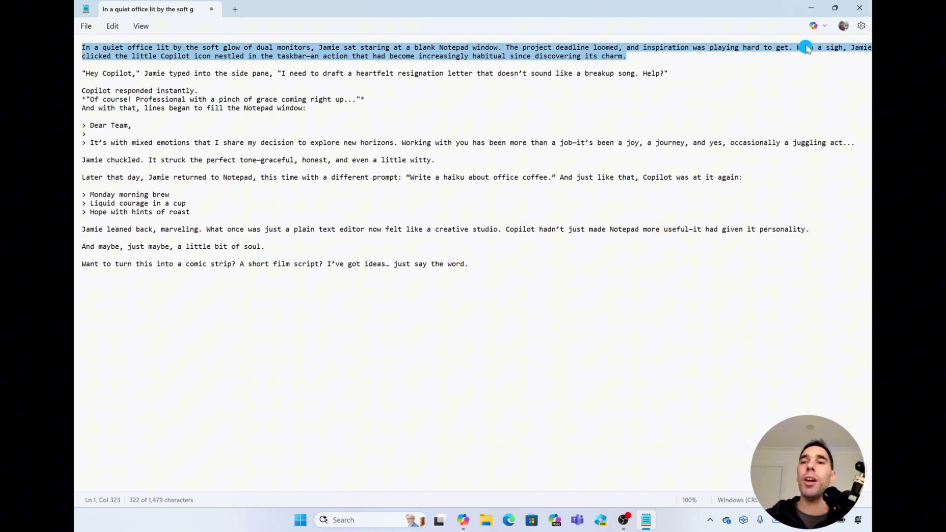
left_click(822, 25)
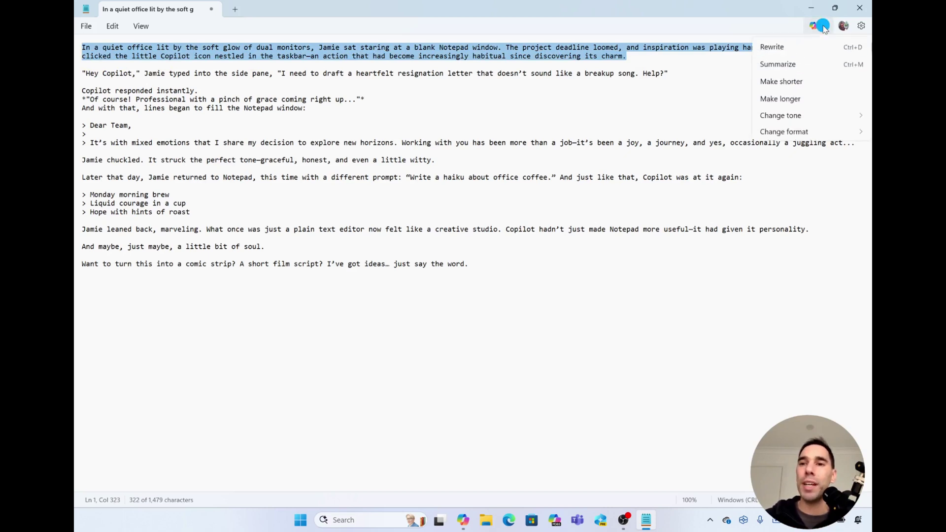
left_click(794, 47)
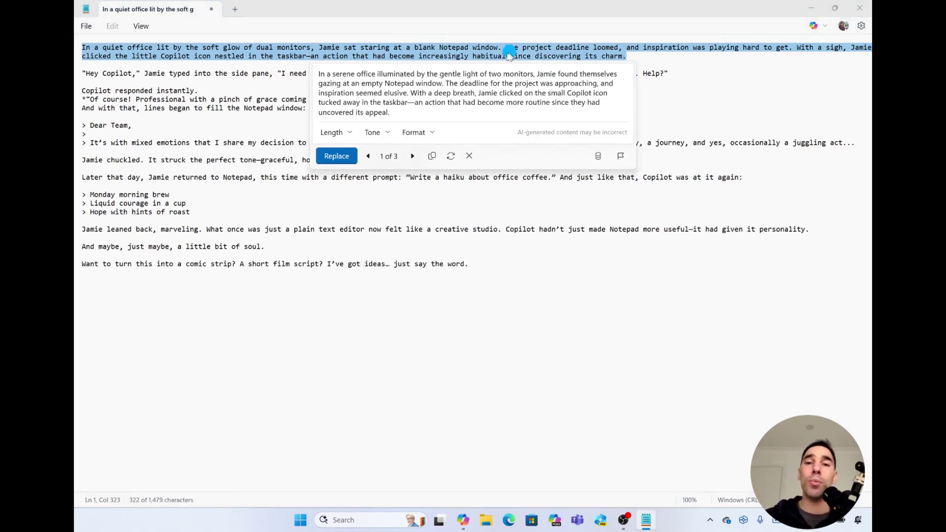
Move the rewrite panel lower, browse versions and length, tone and format choices, and copy the second version
left_click(599, 156)
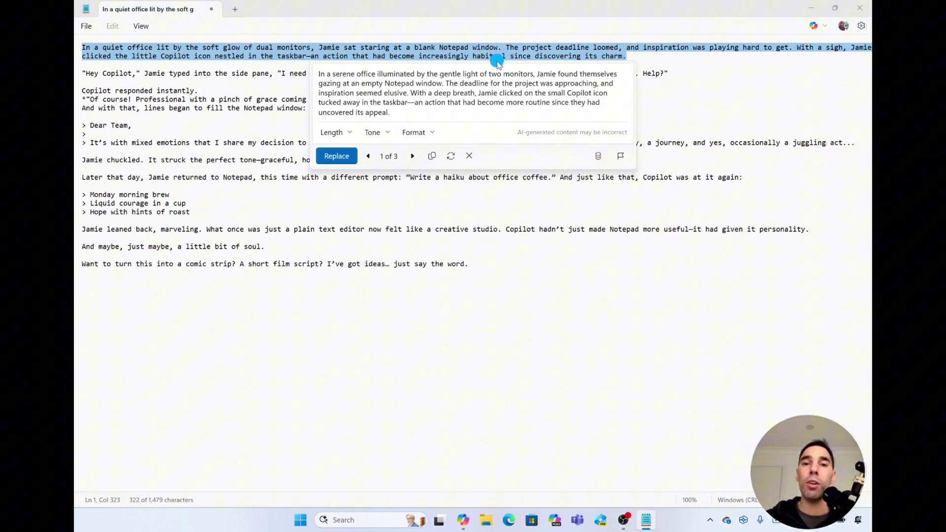
left_click_drag(502, 64, 496, 120)
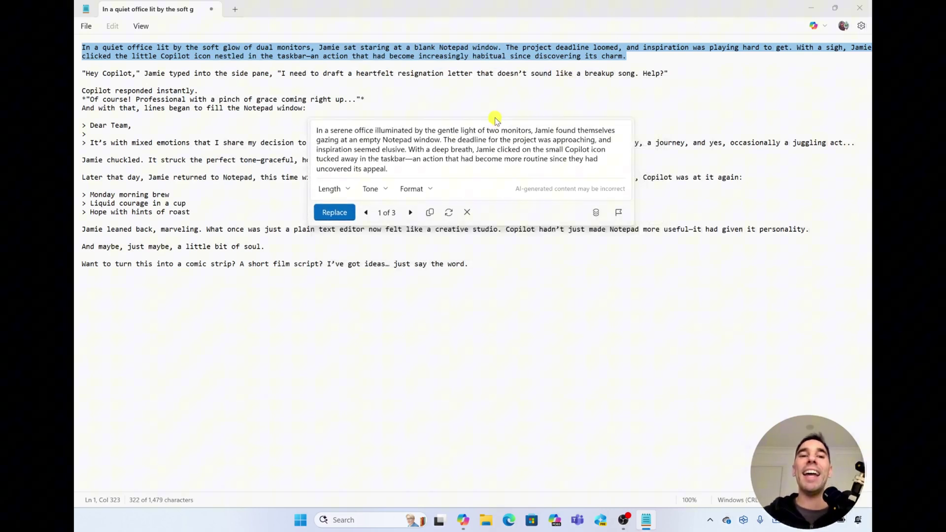
left_click(410, 212)
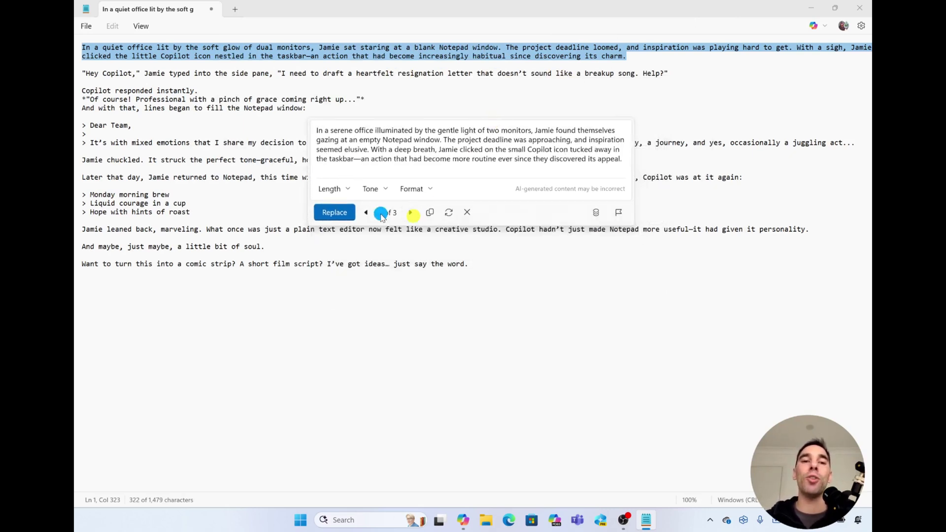
left_click(366, 213)
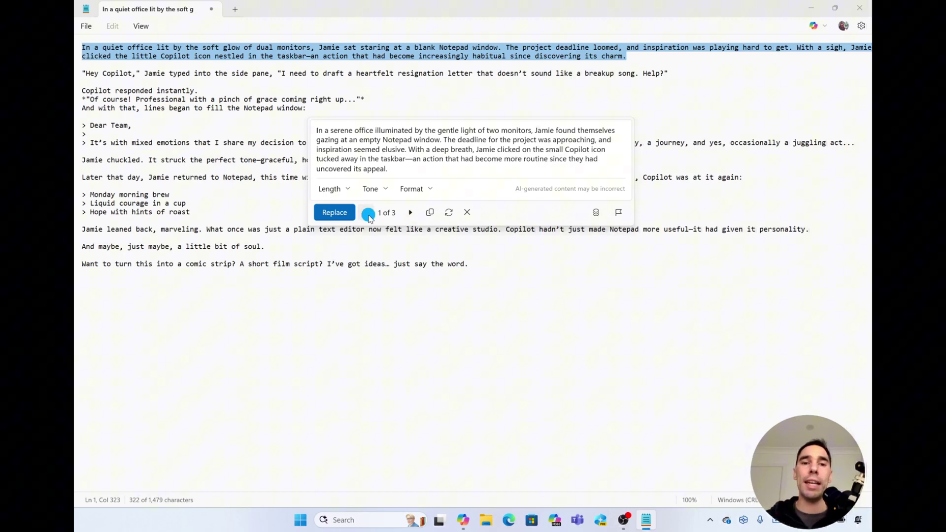
left_click(345, 190)
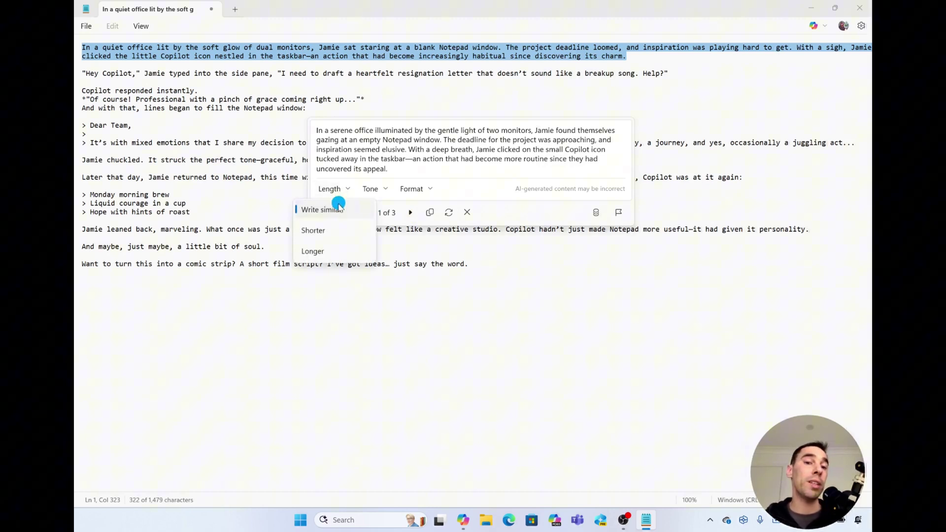
left_click(370, 189)
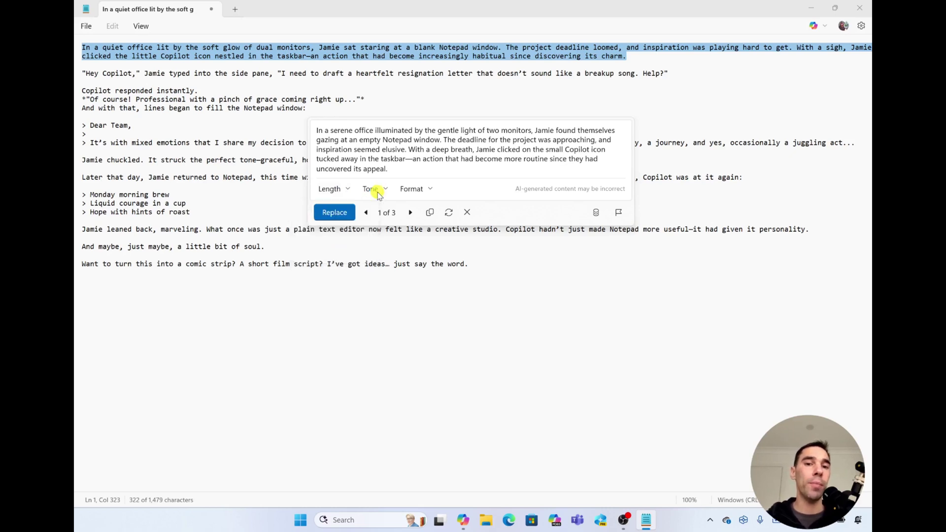
left_click(381, 190)
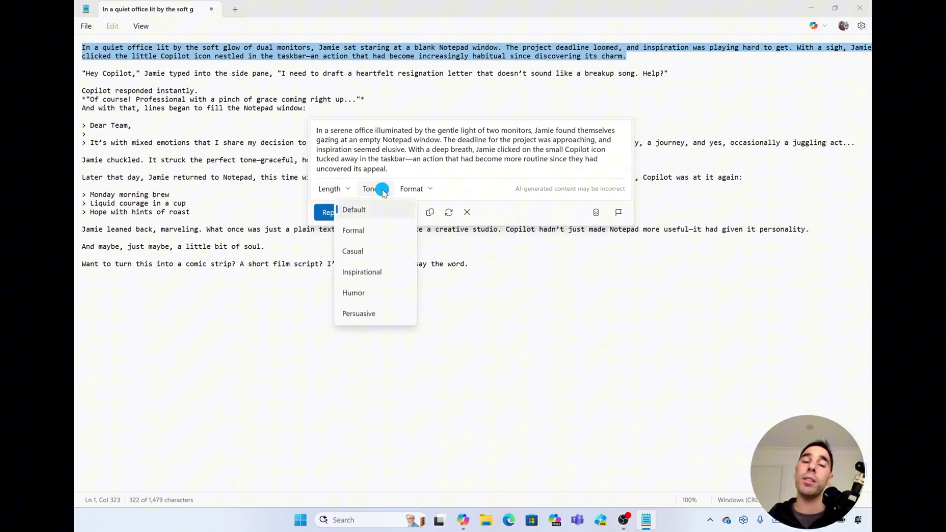
left_click(418, 189)
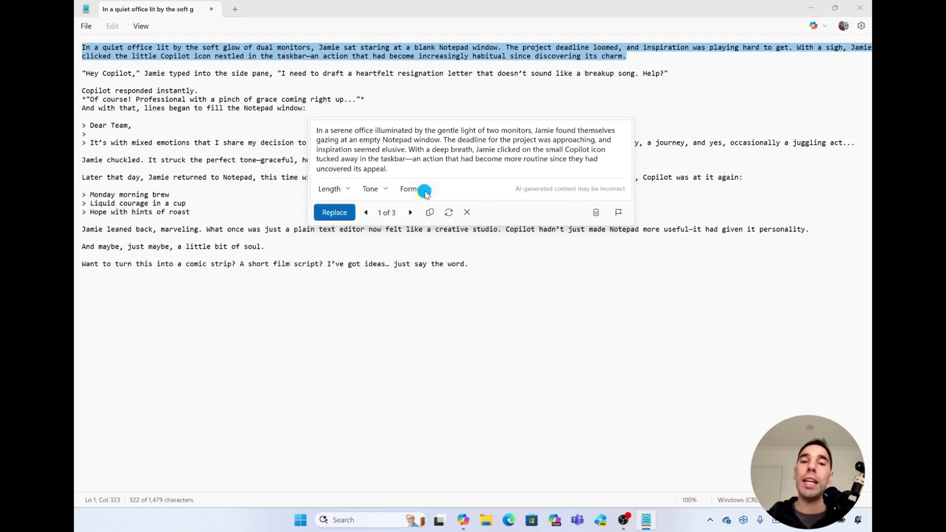
left_click(424, 191)
left_click(455, 185)
left_click(414, 212)
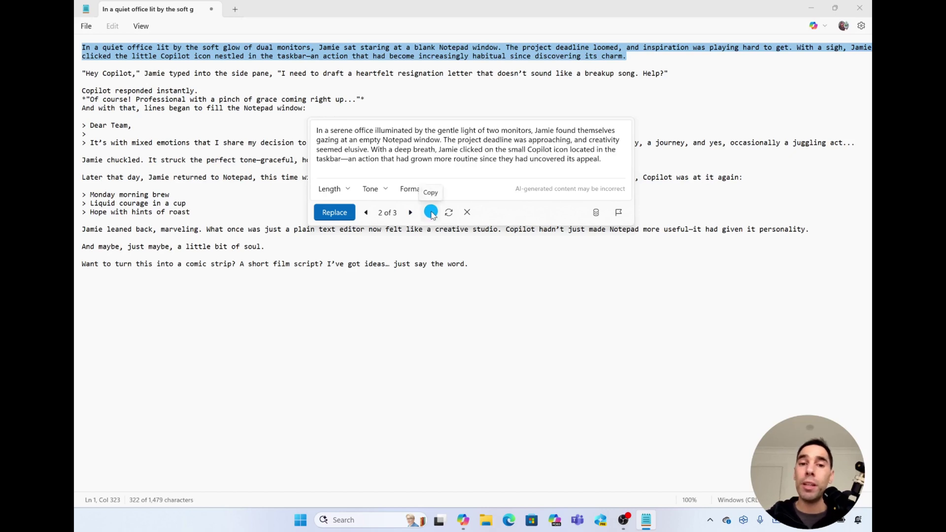
left_click(430, 212)
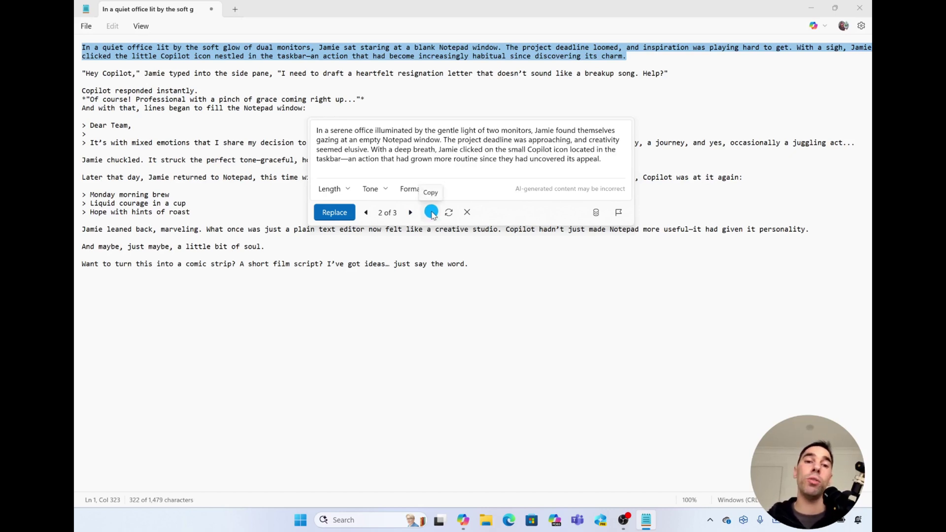
left_click(326, 216)
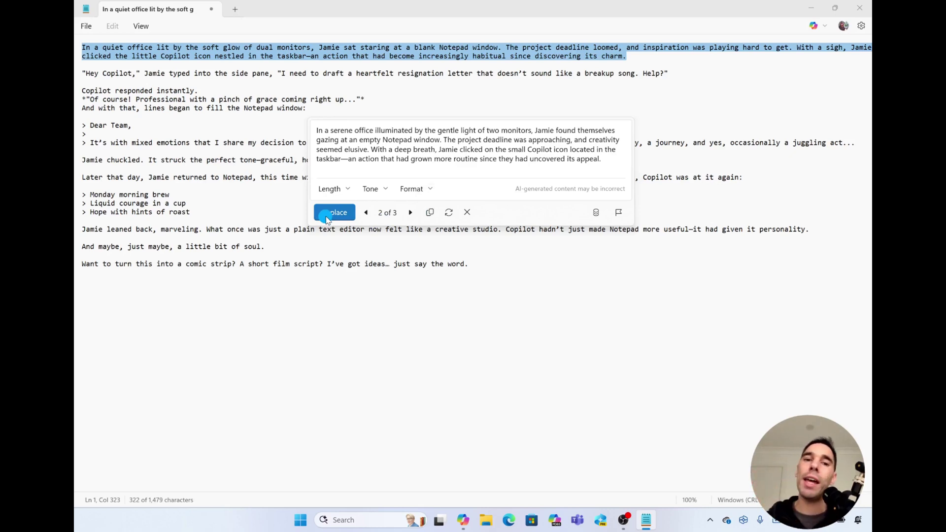
Regenerate the rewrite as Shorter, Humor and Marketing, then settle on version 4 of 6
left_click_drag(376, 131, 446, 150)
left_click(462, 173)
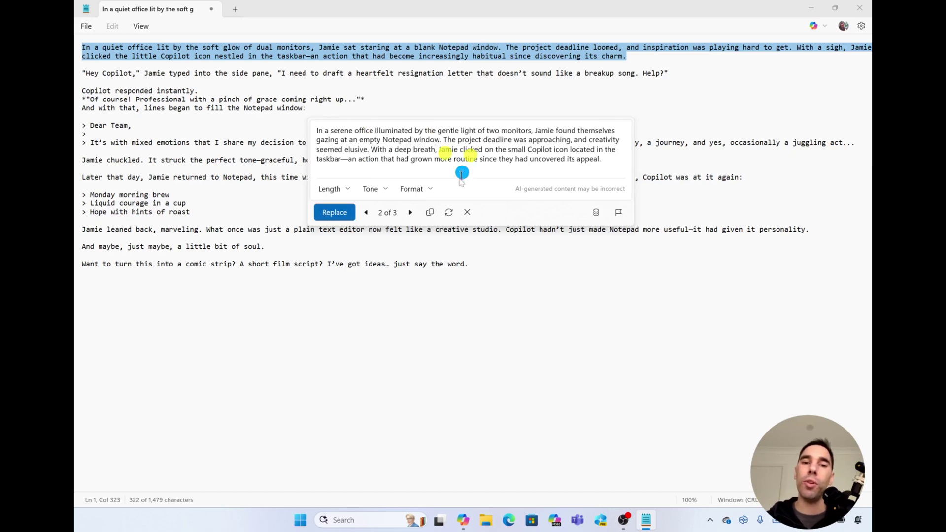
left_click(449, 215)
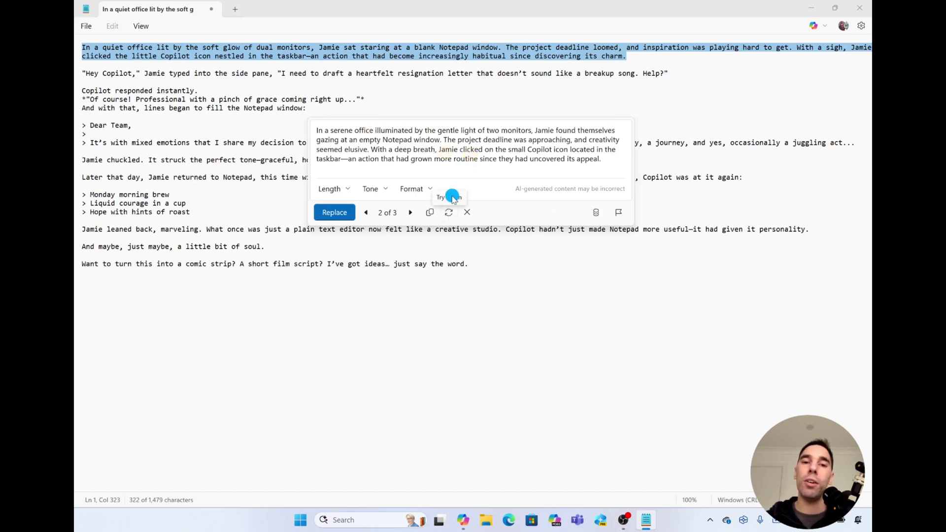
left_click(448, 215)
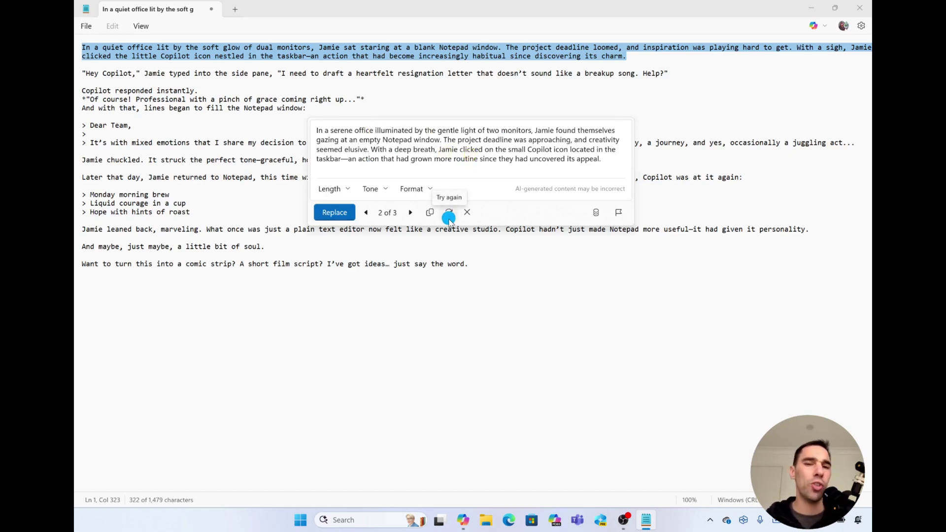
left_click(342, 187)
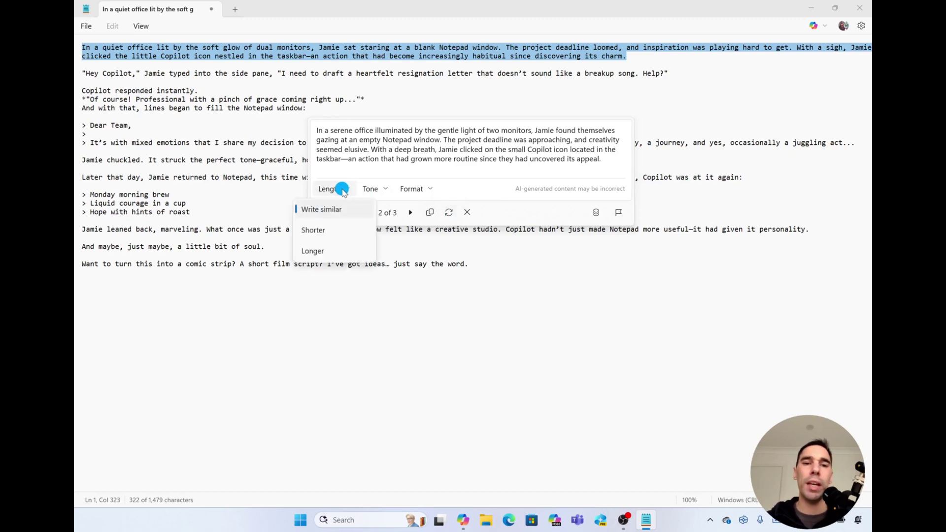
left_click(338, 231)
left_click(418, 188)
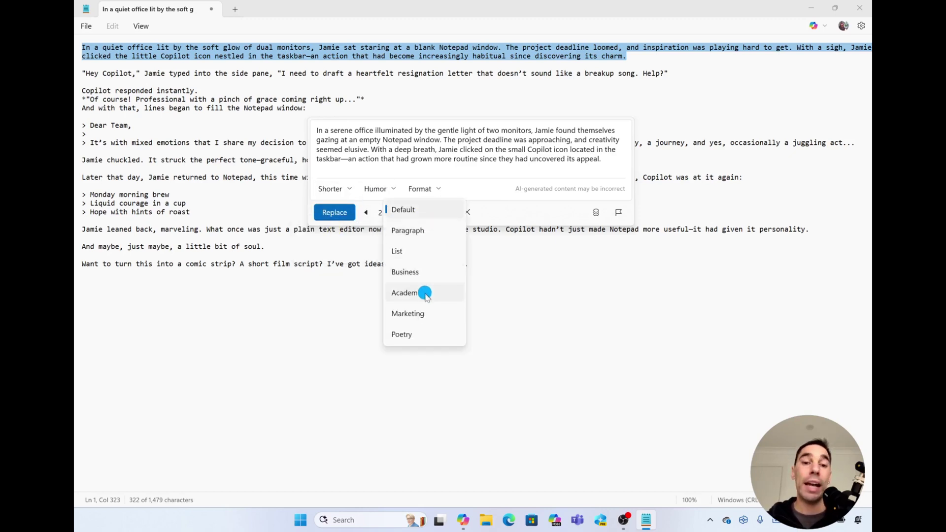
left_click(427, 314)
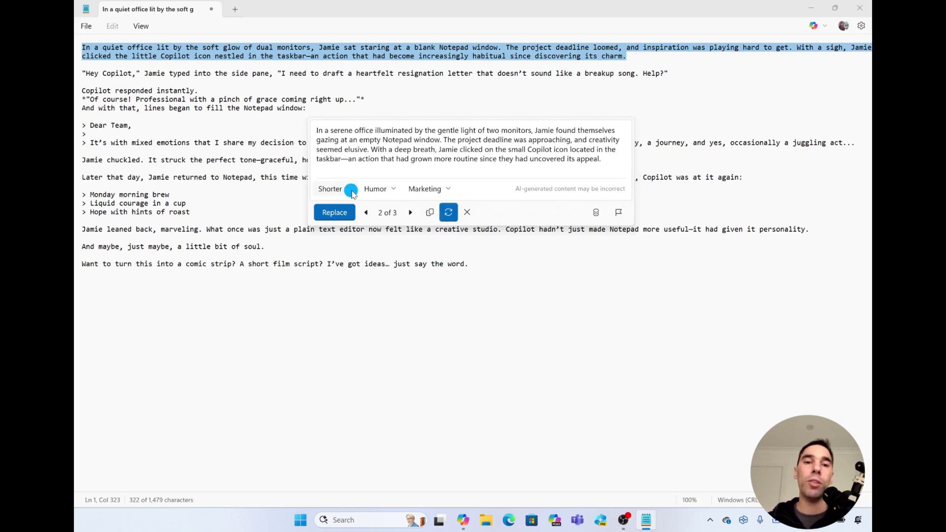
left_click(449, 213)
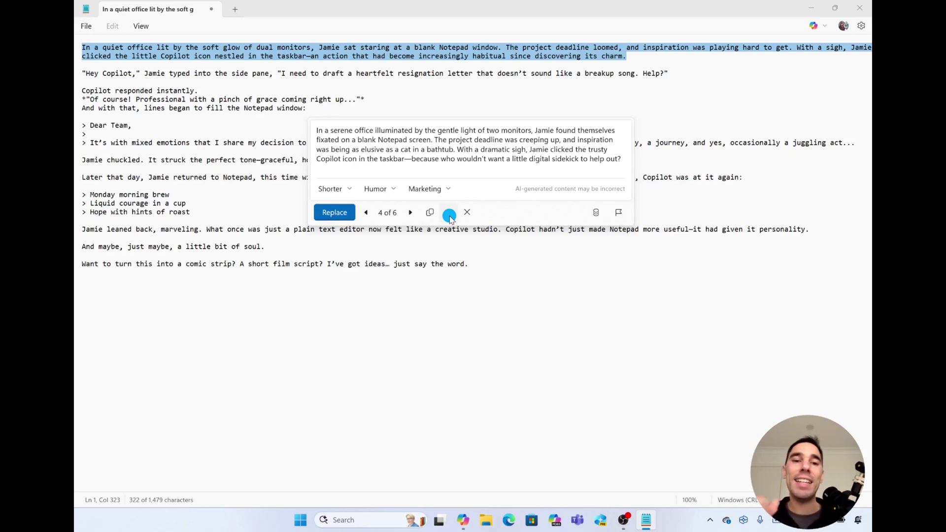
left_click(410, 212)
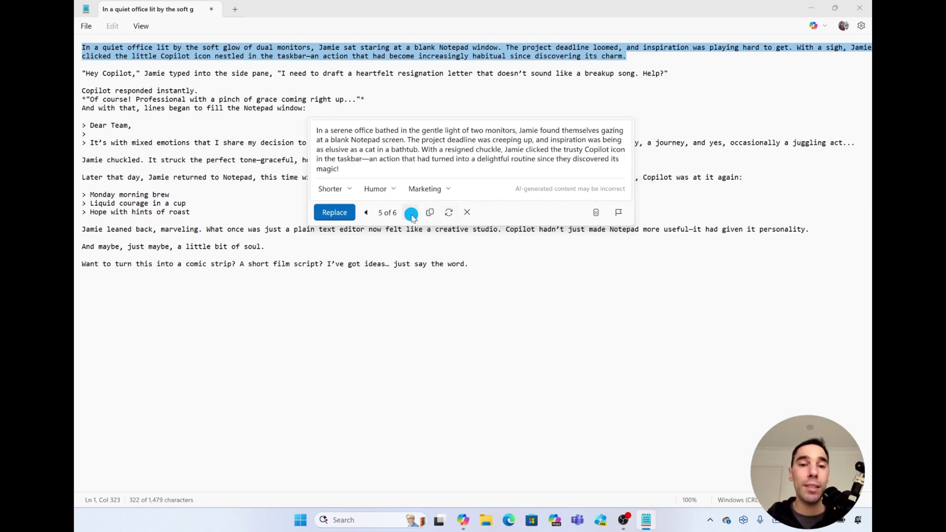
left_click(370, 212)
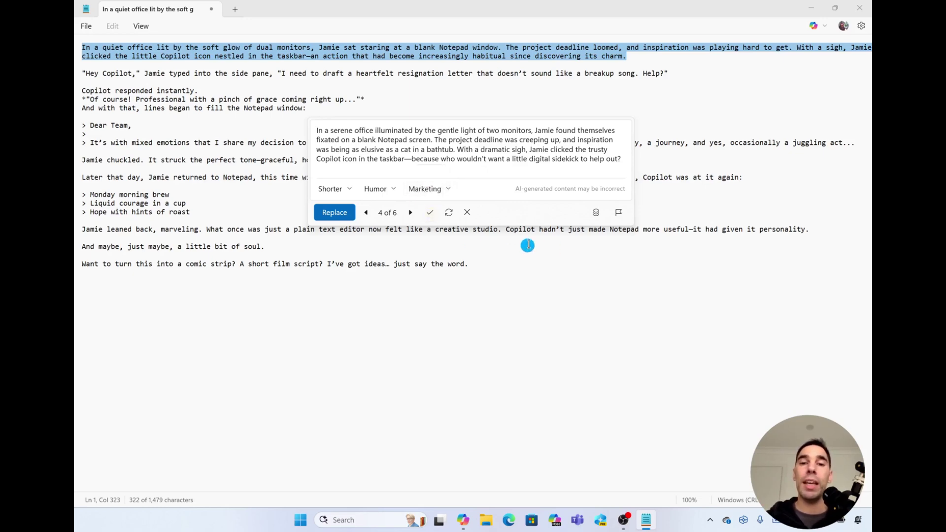
Discard the rewrite panel and paste the copied rewrite below the end of the story
left_click(510, 295)
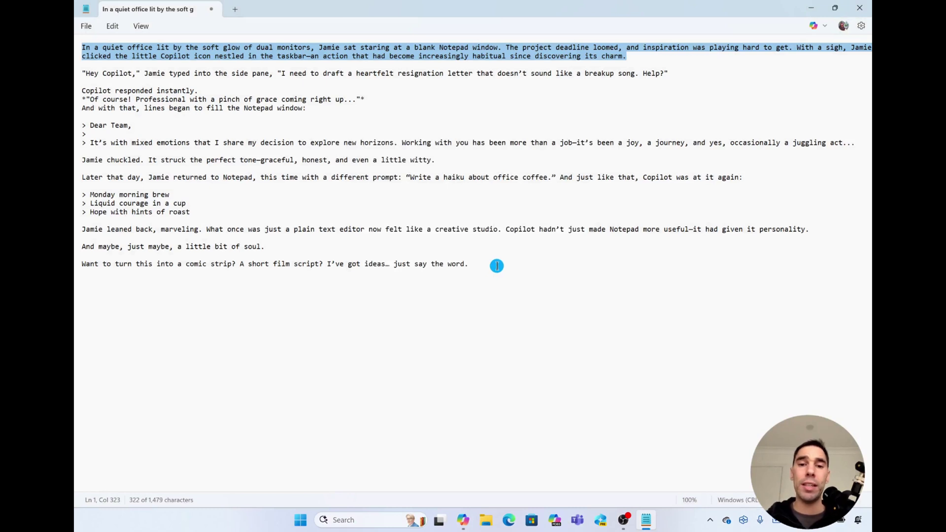
left_click(497, 263)
key("Return")
key("Return")
key("Return")
key("Return")
key("ctrl+v")
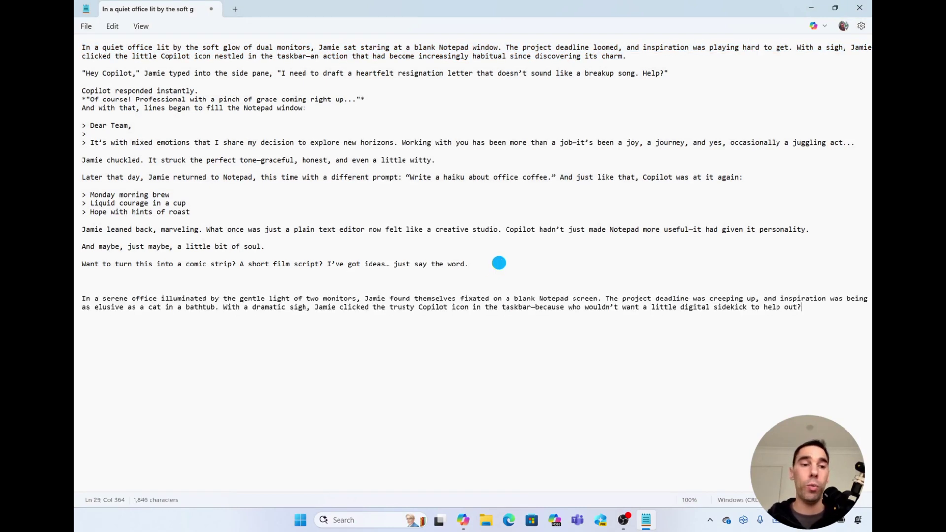
Replace the opening paragraph with Copilot's 'In a serene office illuminated by two monitors' rewrite
triple_click(638, 56)
left_click(815, 26)
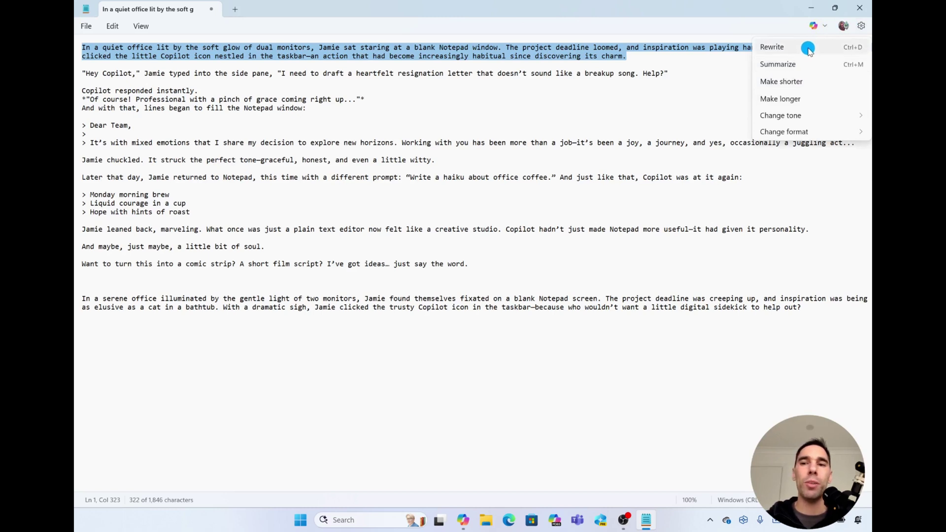
left_click(808, 47)
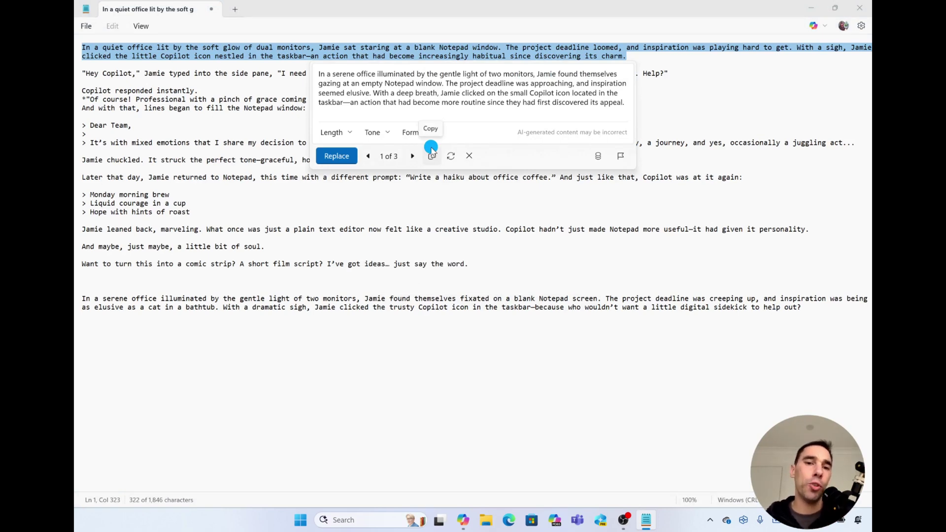
left_click(338, 159)
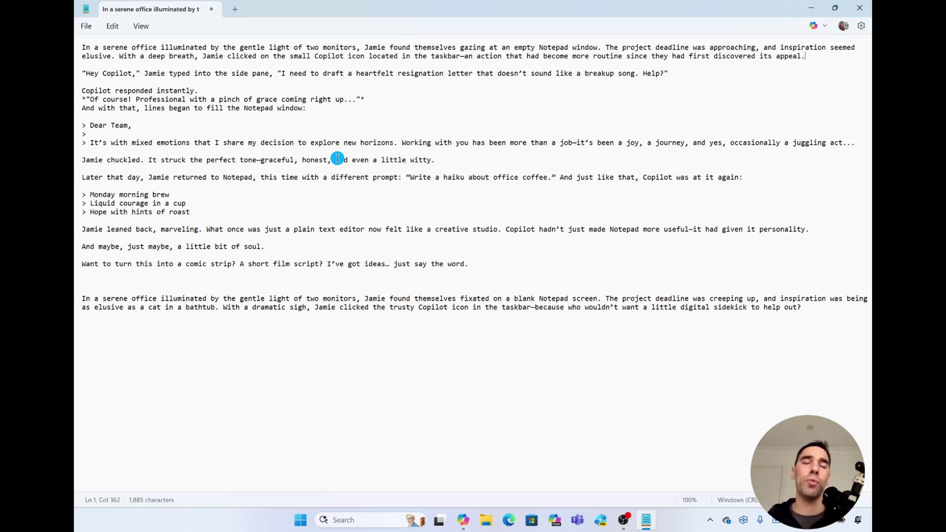
Delete the appended paragraph and its blank line from the end of the story
left_click_drag(838, 308, 830, 271)
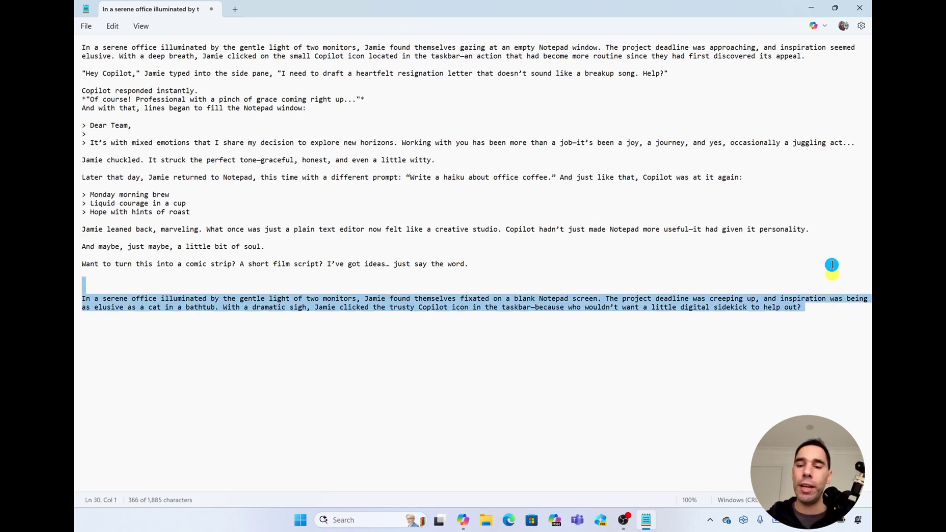
key("BackSpace")
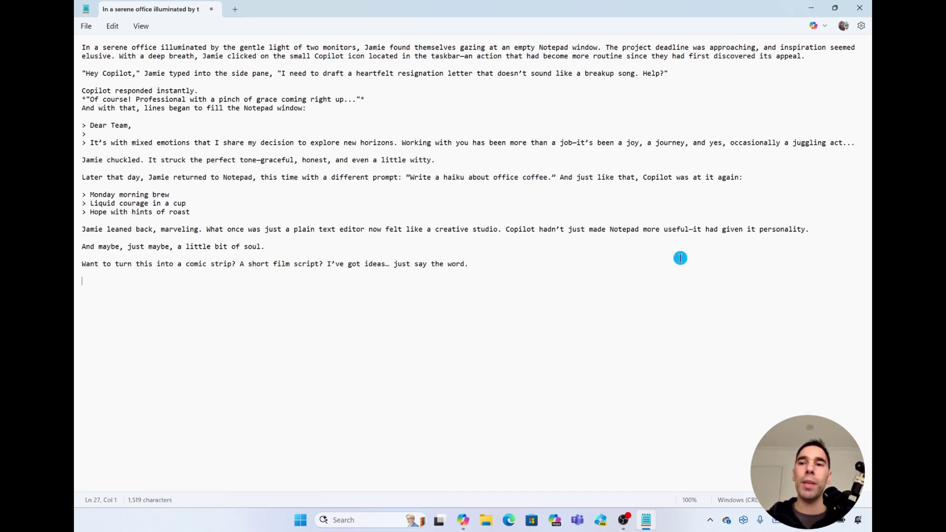
key("ctrl+Home")
key("Down")
key("Down")
key("End")
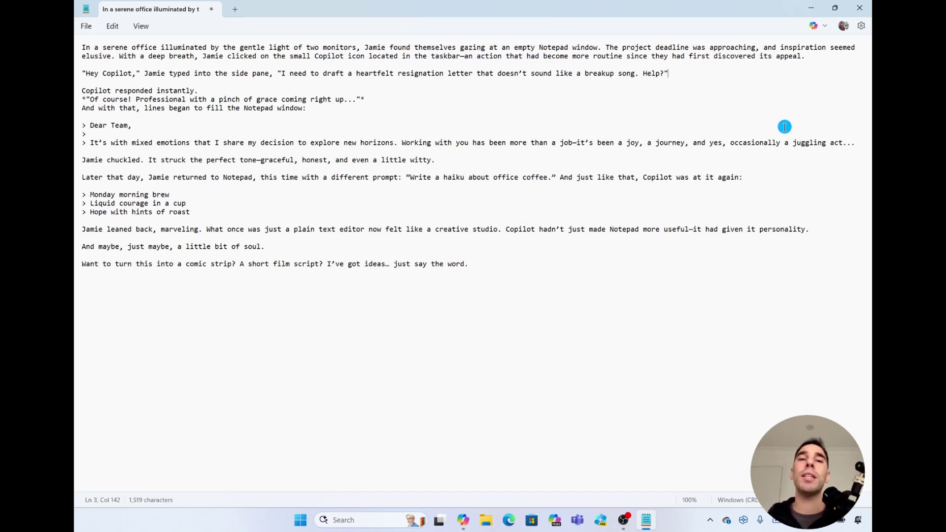
Ask Copilot to reformat the whole story as a bulleted list
left_click(824, 27)
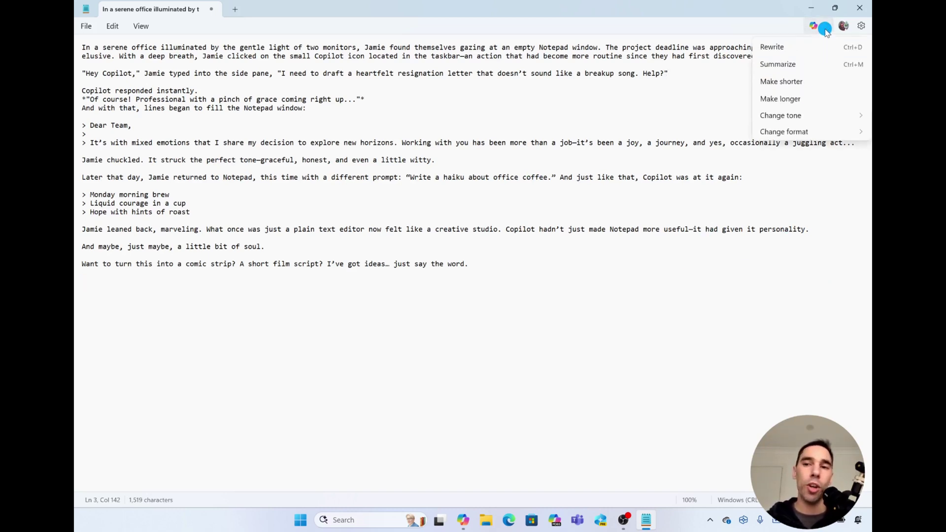
mouse_move(812, 132)
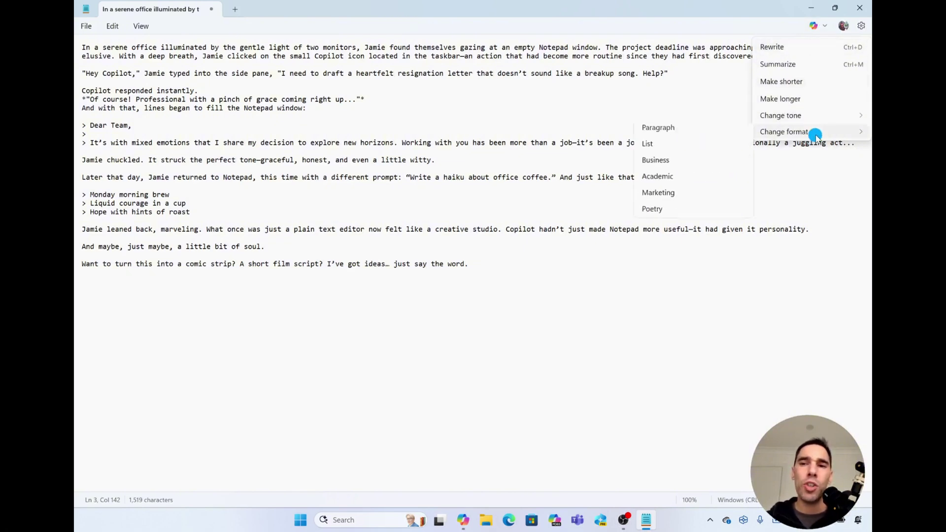
left_click(692, 154)
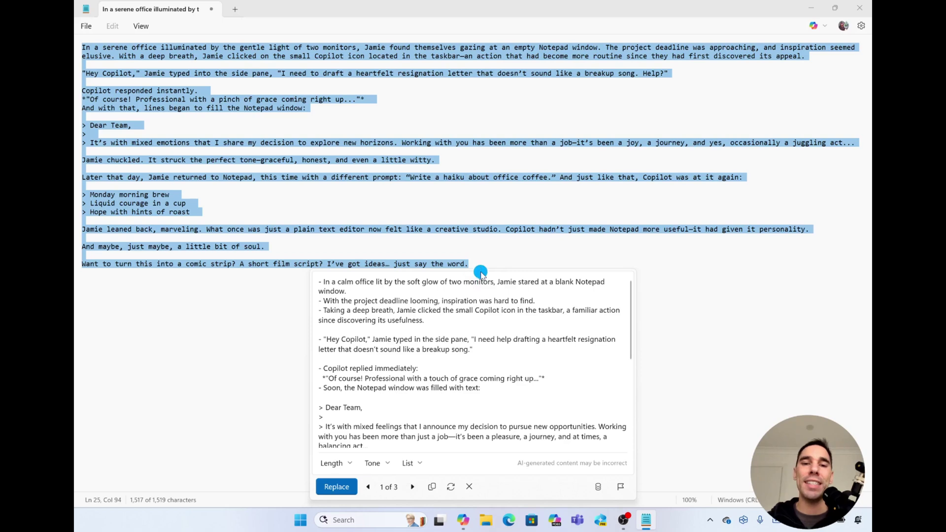
Set the list rewrite to Shorter and Formal, regenerate it, and settle on version 4 of 6
left_click_drag(481, 272, 508, 138)
scroll(472, 220, "down", 3)
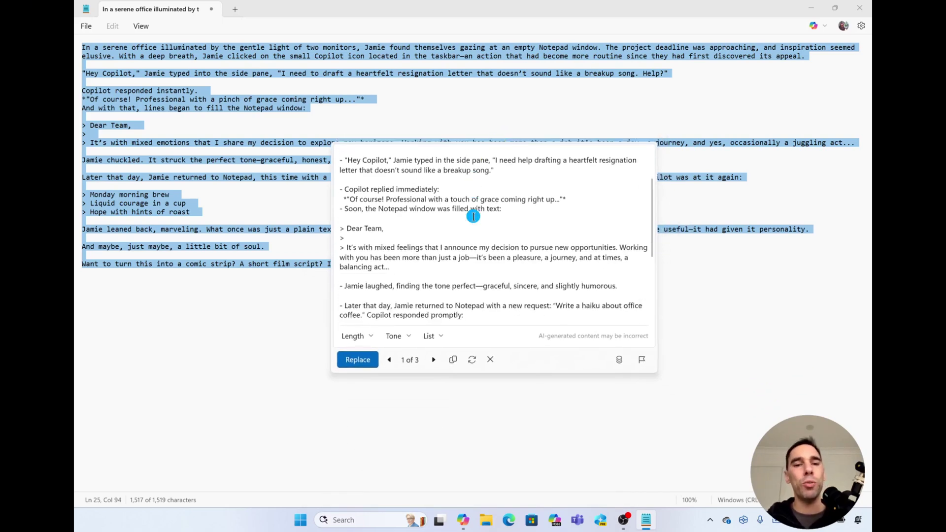
scroll(473, 221, "up", 3)
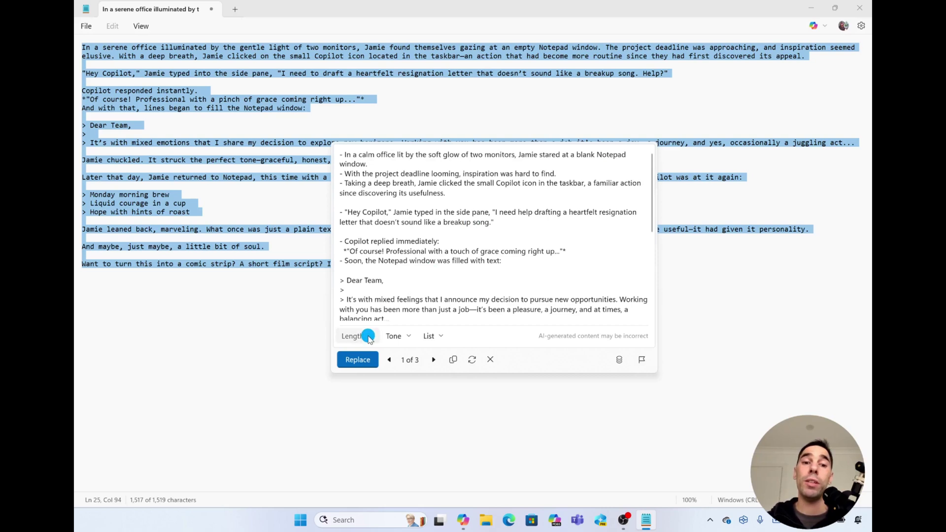
left_click(369, 335)
left_click(355, 377)
left_click(401, 335)
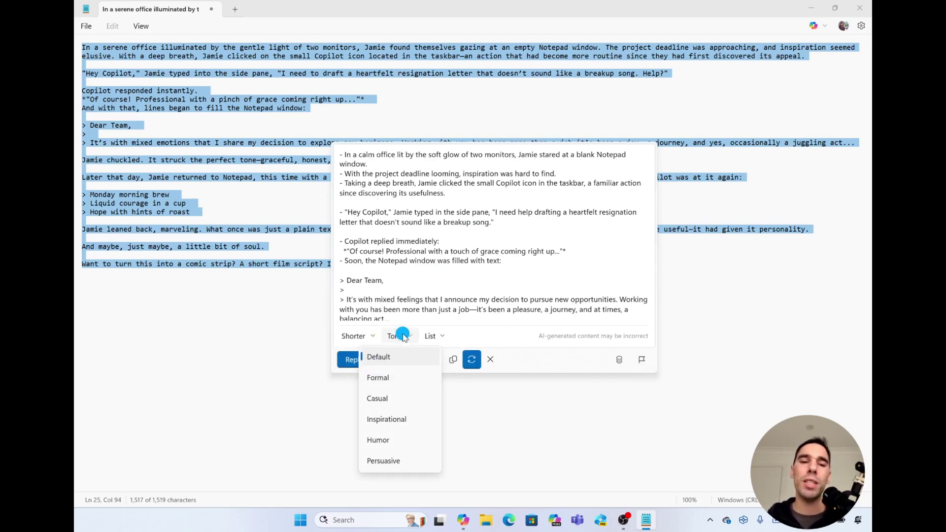
left_click(389, 440)
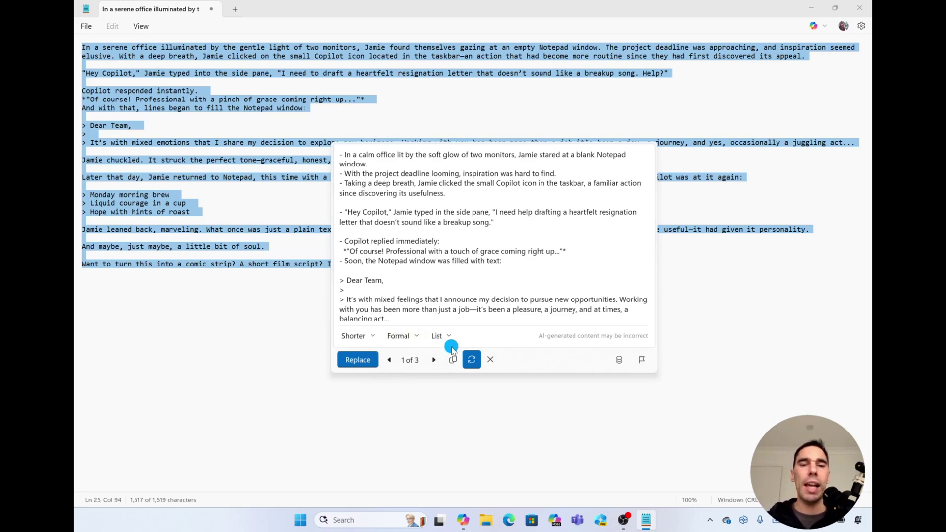
left_click(471, 360)
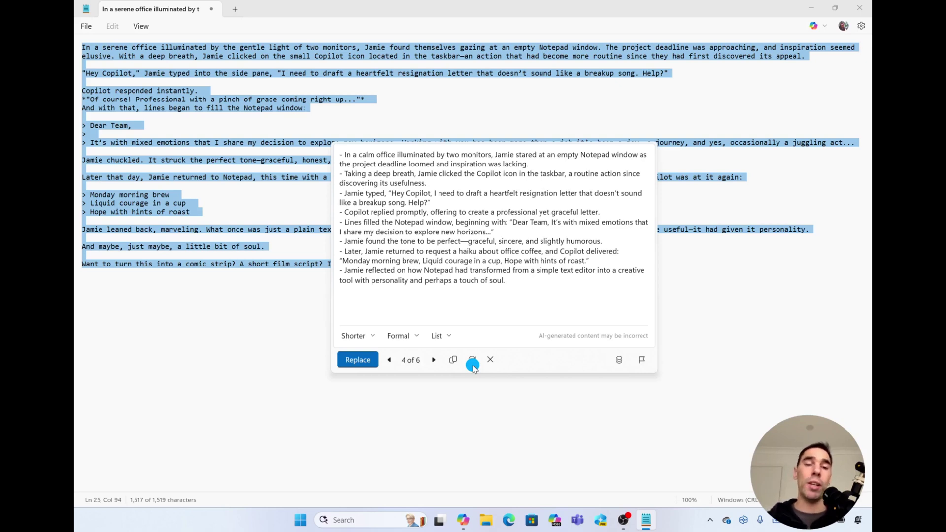
left_click(432, 362)
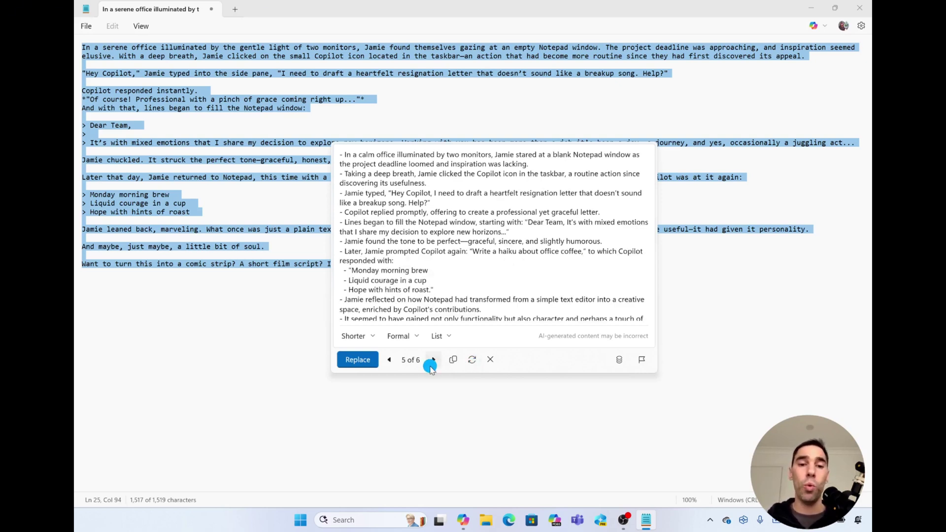
left_click(392, 363)
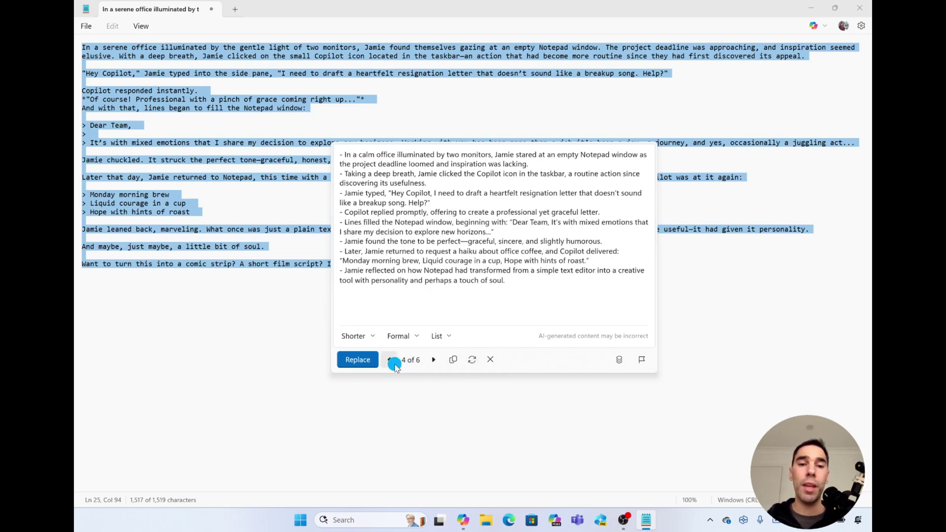
left_click(370, 362)
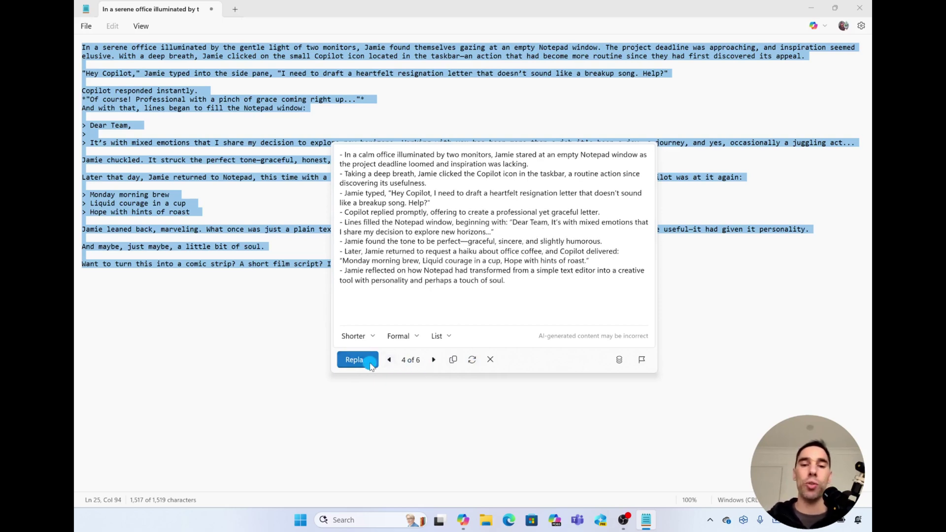
Replace the whole story with the formal eight-bullet summary of 1,000 characters
left_click(370, 362)
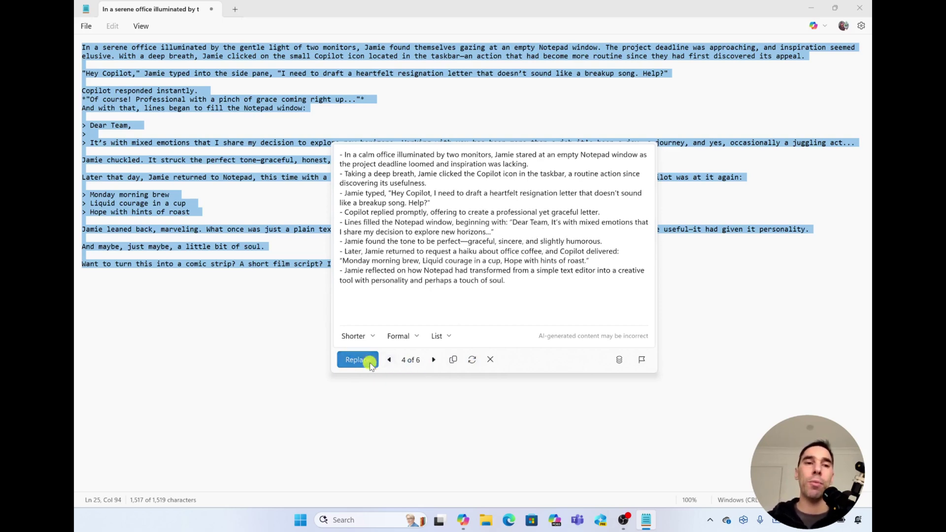